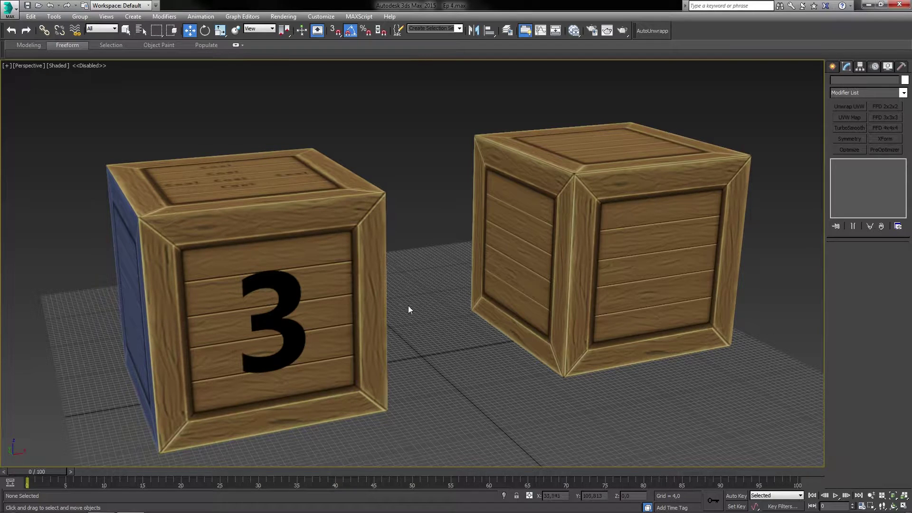
- Delete the crate marked with a 3 and rename the remaining plain crate Box
click(328, 272)
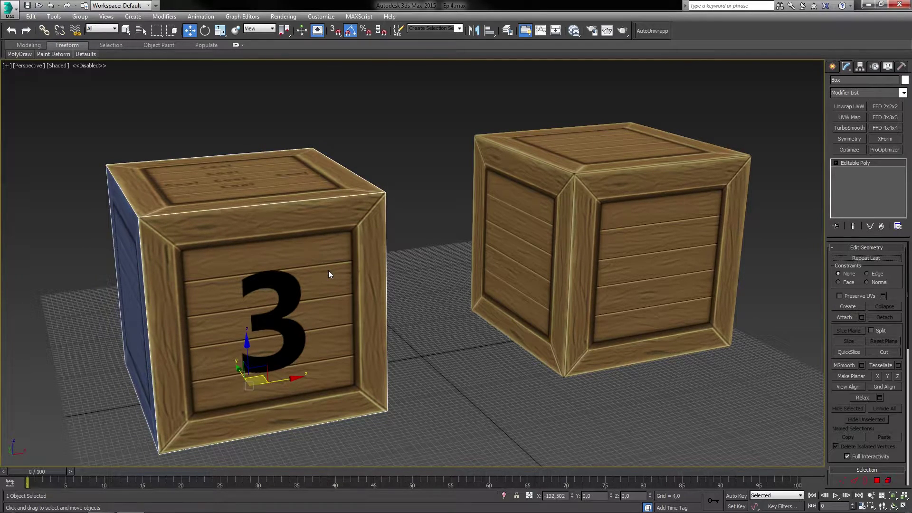
key(Delete)
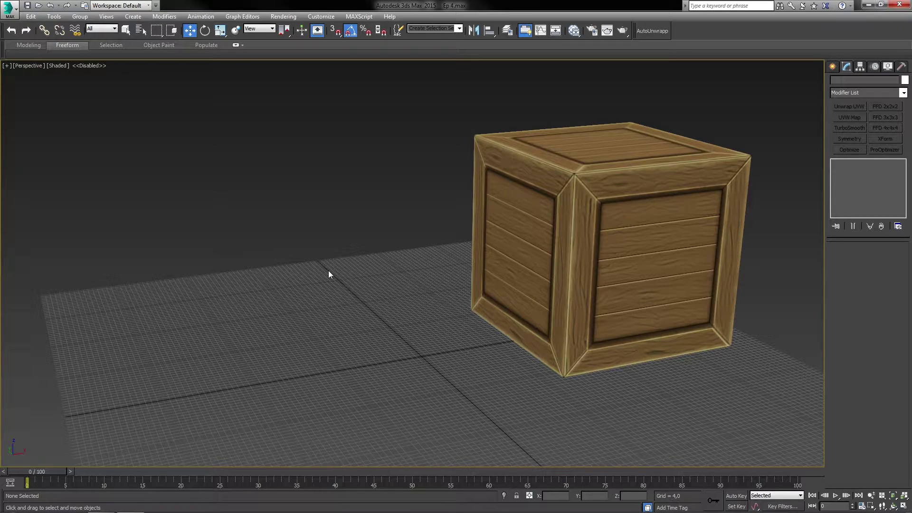
click(517, 257)
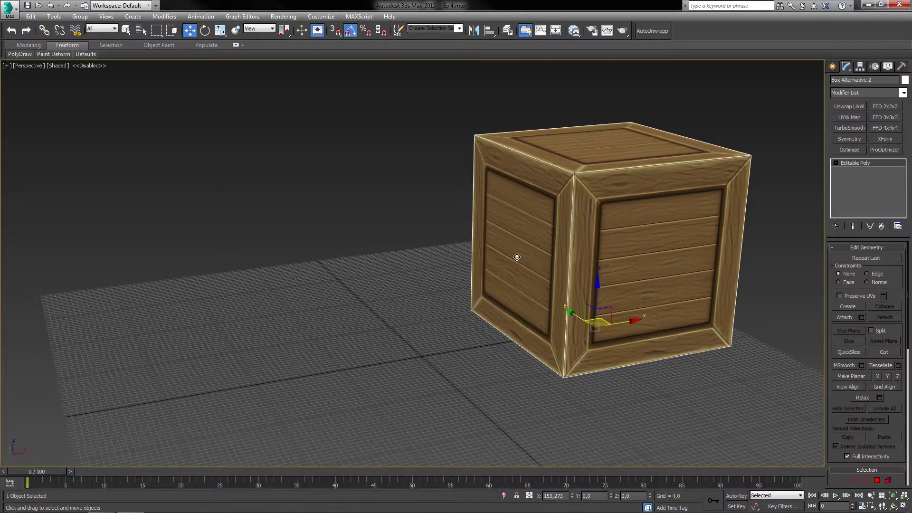
drag(842, 80, 873, 80)
key(BackSpace)
- Move the crate to the world origin, with its X, Y and Z positions at 0
drag(599, 323, 482, 324)
right_click(573, 496)
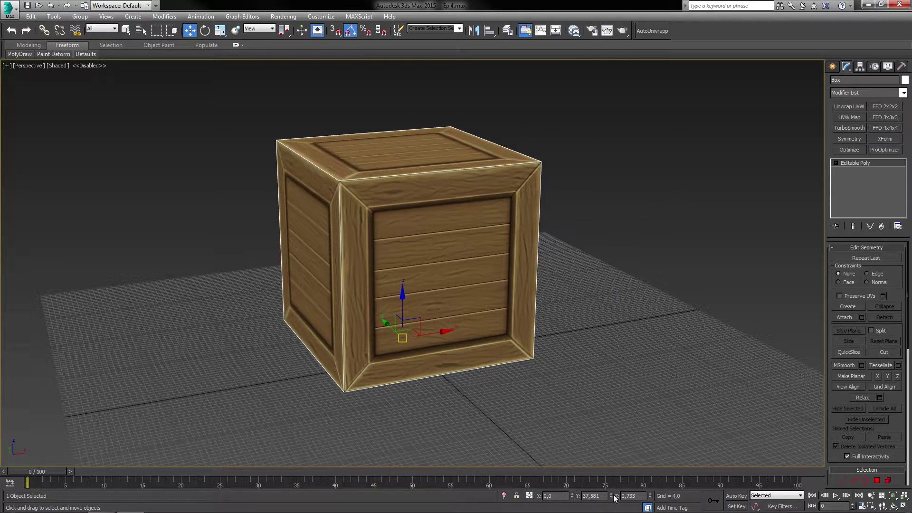
right_click(612, 496)
right_click(650, 496)
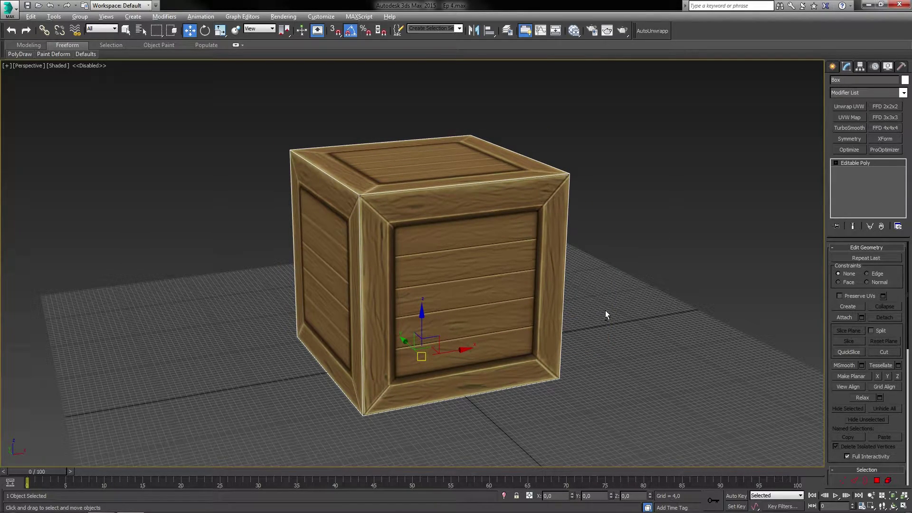
- Apply an Unwrap UVW modifier to the crate and open its UV editor without the floating tool strip
alt+middle_drag(606, 314, 491, 309)
scroll(565, 312, up, 2)
scroll(494, 300, up, 3)
scroll(495, 292, down, 5)
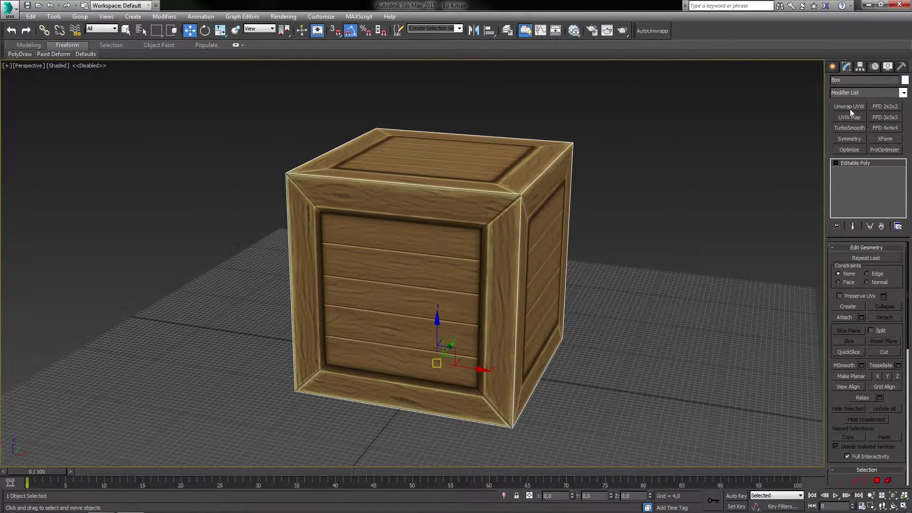
click(881, 95)
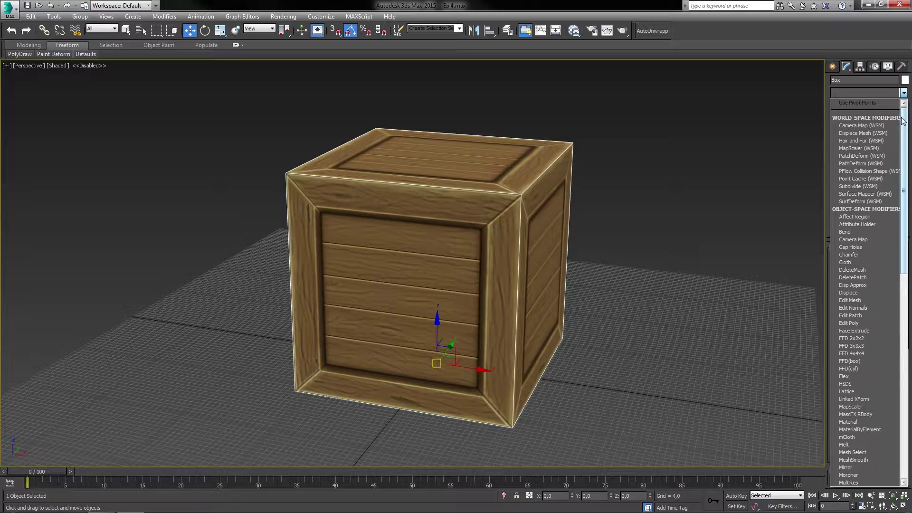
scroll(905, 137, down, 1)
drag(905, 137, 899, 354)
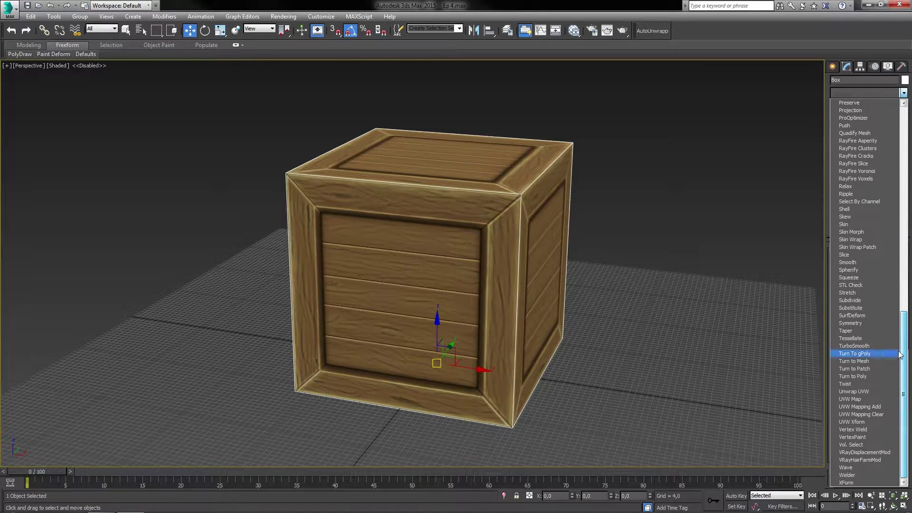
click(868, 394)
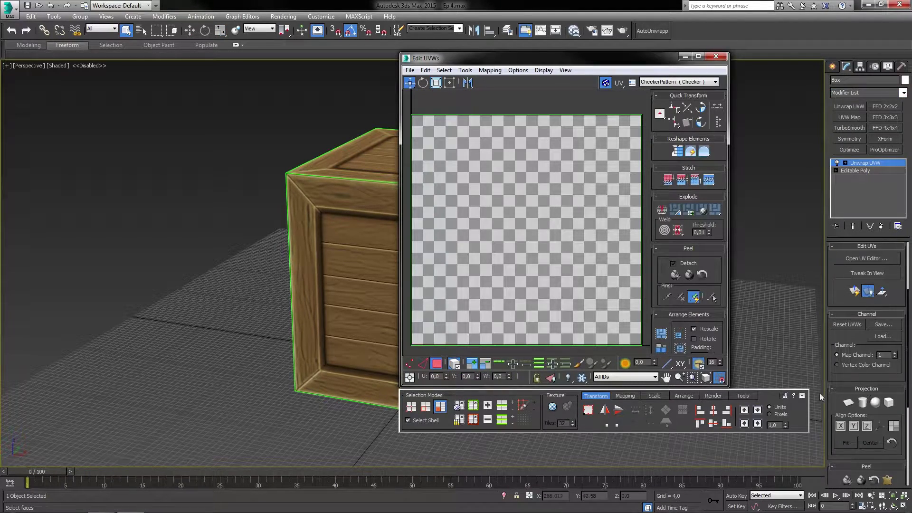
click(802, 396)
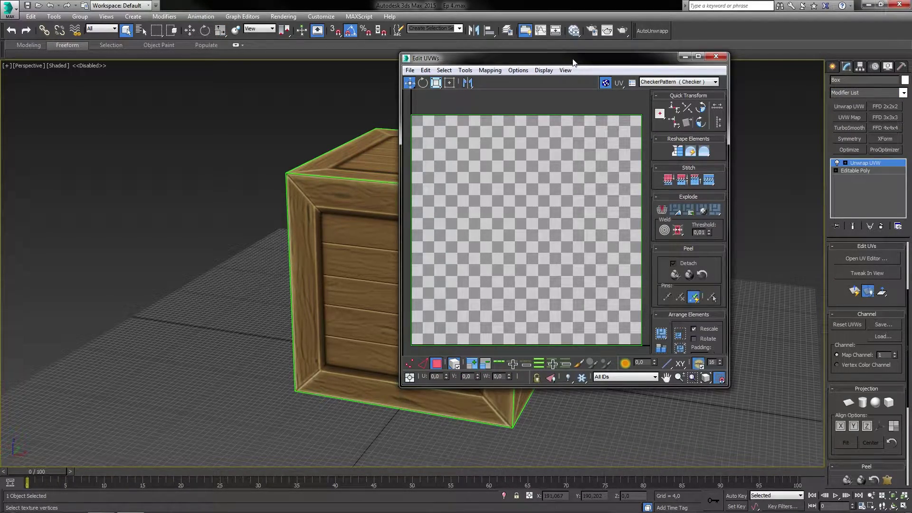
drag(571, 60, 451, 91)
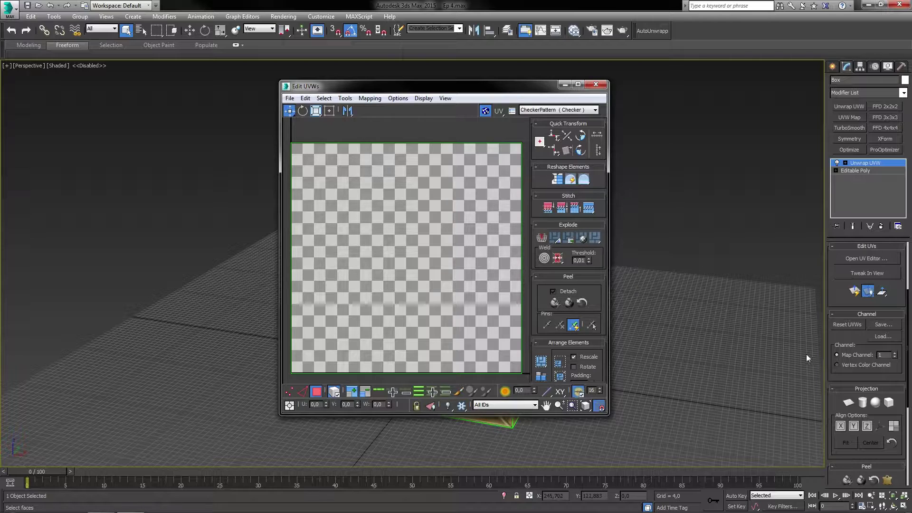
- Switch the unwrap to map channel 2, abandoning the current channel's UVs instead of moving them
drag(850, 375, 850, 386)
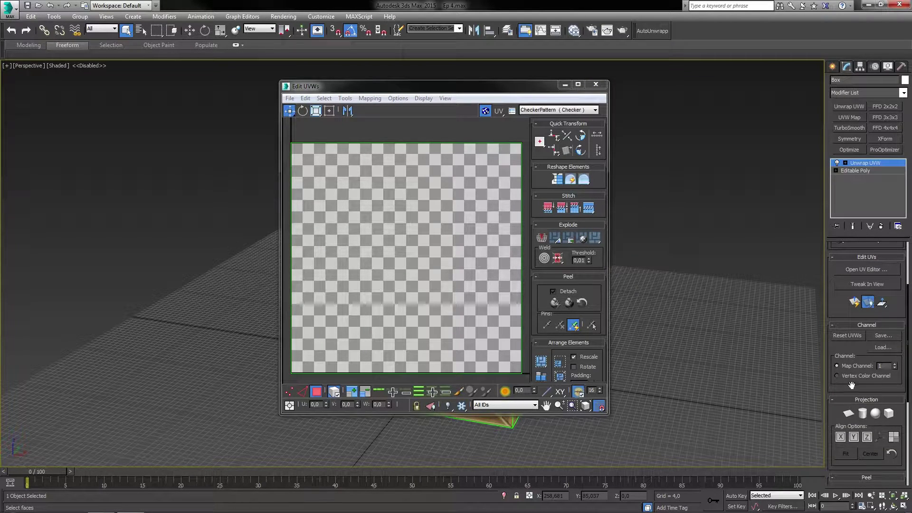
click(895, 364)
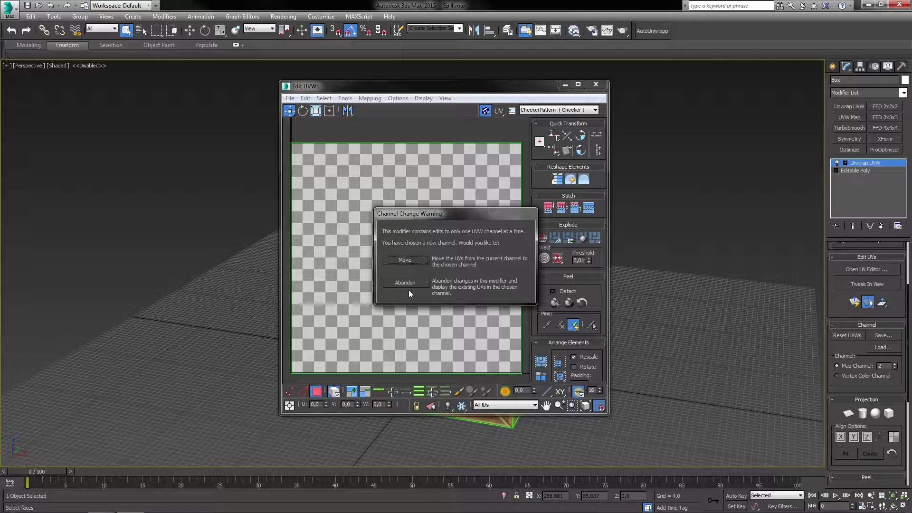
click(409, 286)
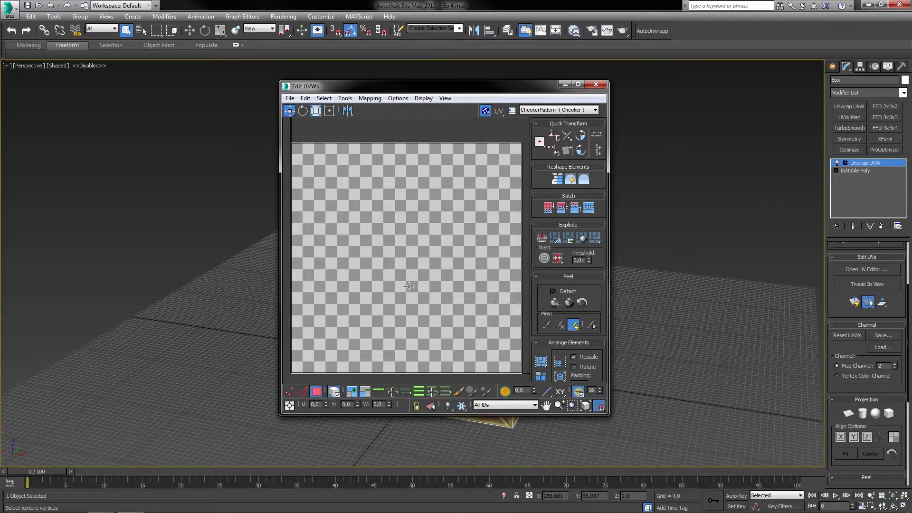
- Maximize the UV editor and flatten-map all the crate's faces with a polygon angle of 45 and spacing of 0.02
double_click(434, 86)
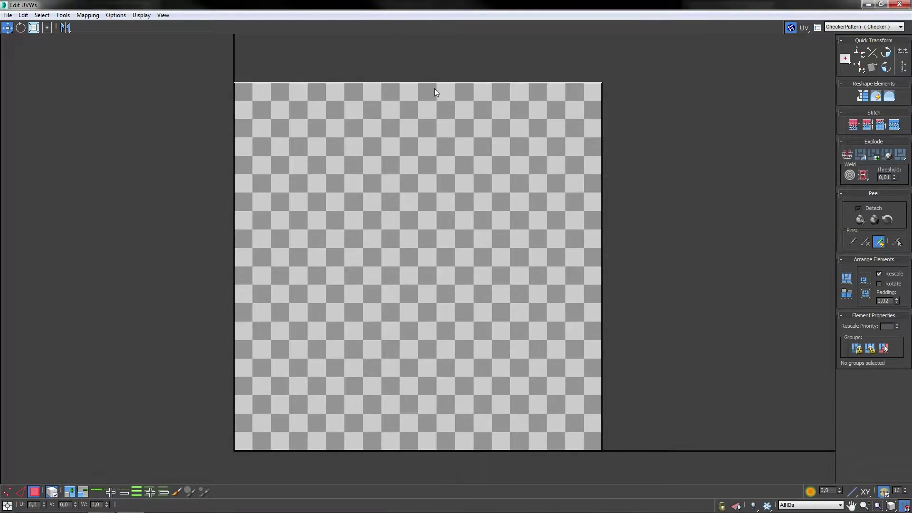
drag(720, 272, 464, 37)
click(87, 15)
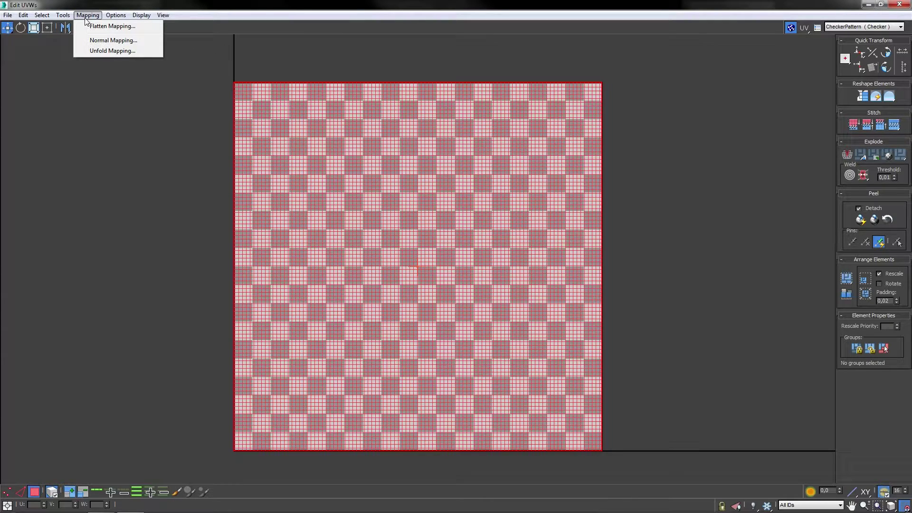
click(85, 25)
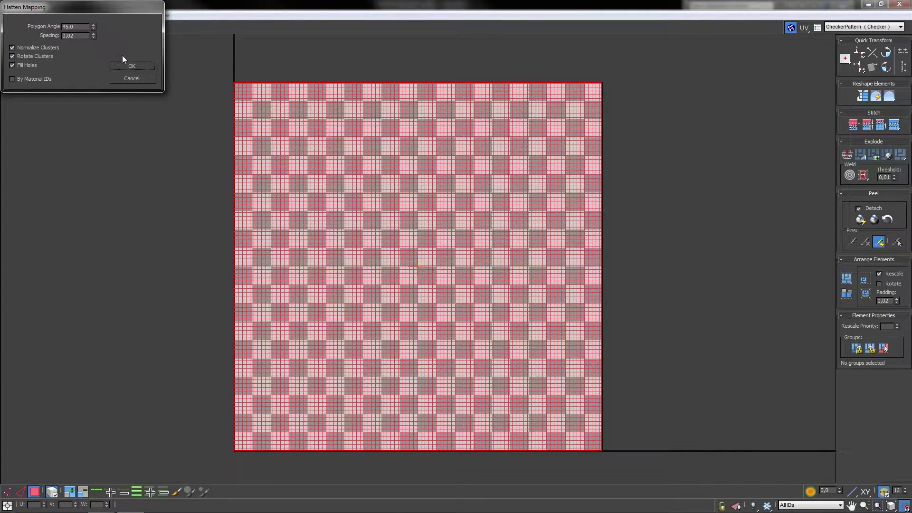
click(137, 68)
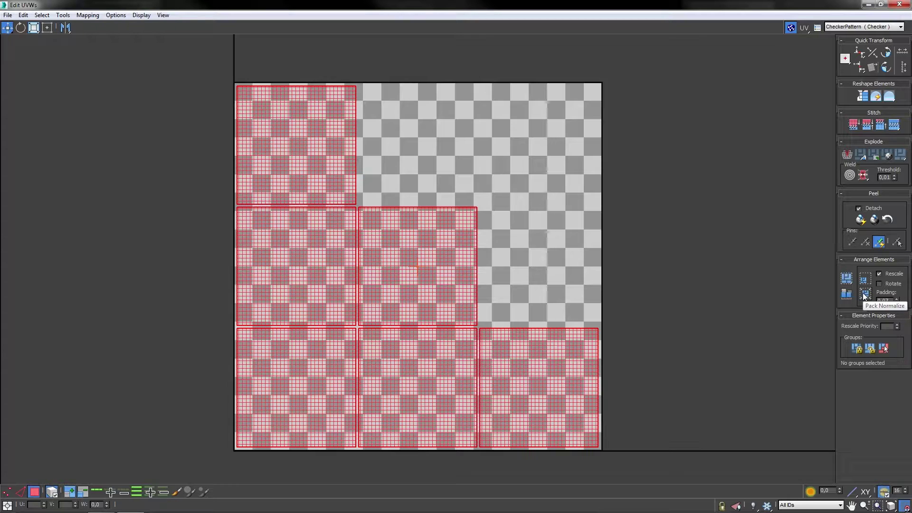
- Pack and normalize the six UV islands with a padding of 0.07, and check the gaps between them
click(864, 294)
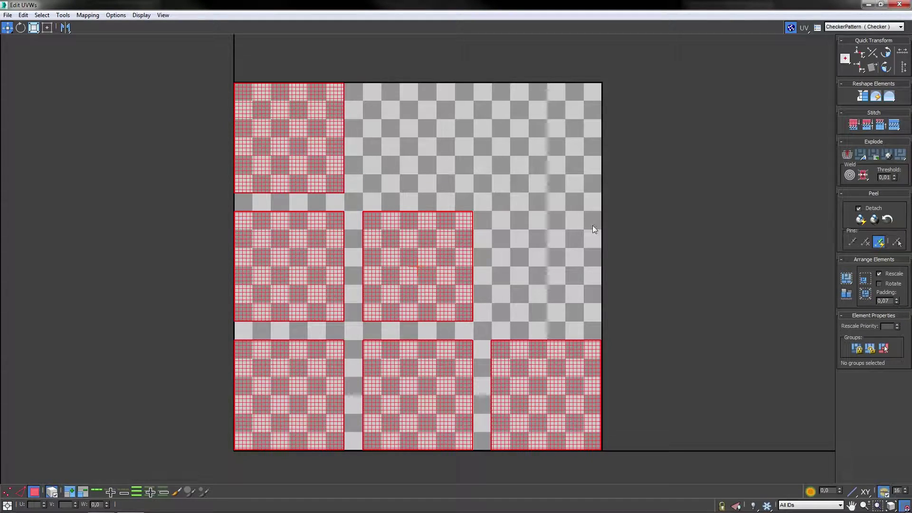
click(554, 205)
scroll(314, 202, up, 4)
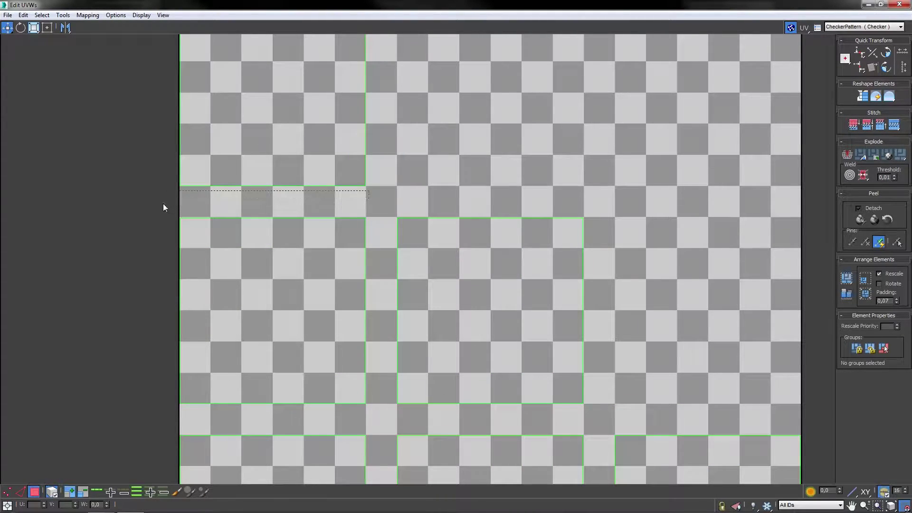
drag(145, 186, 380, 225)
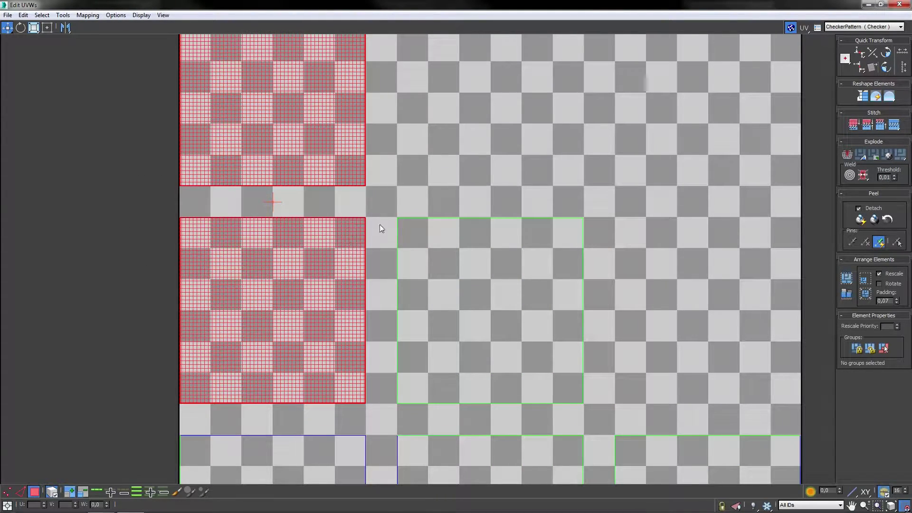
click(515, 191)
scroll(515, 191, down, 5)
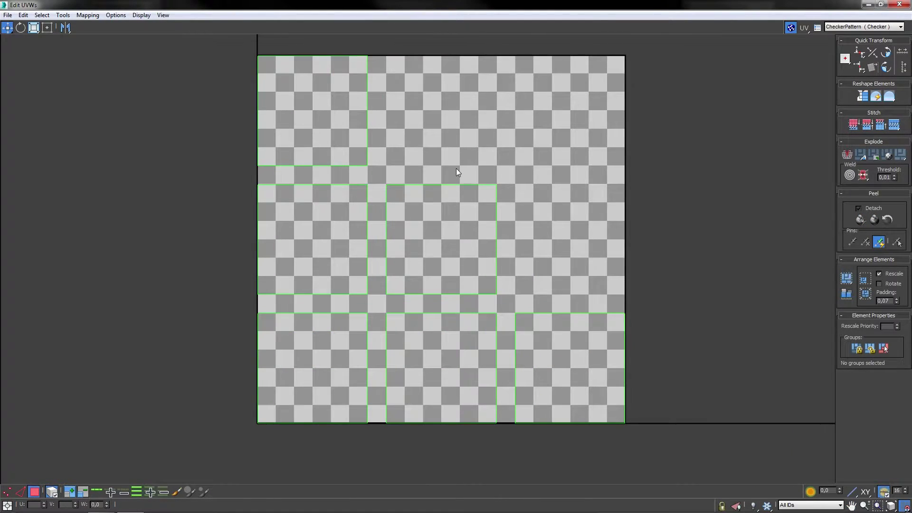
mouse_move(456, 169)
middle_down()
mouse_move(452, 179)
mouse_move(462, 186)
middle_up()
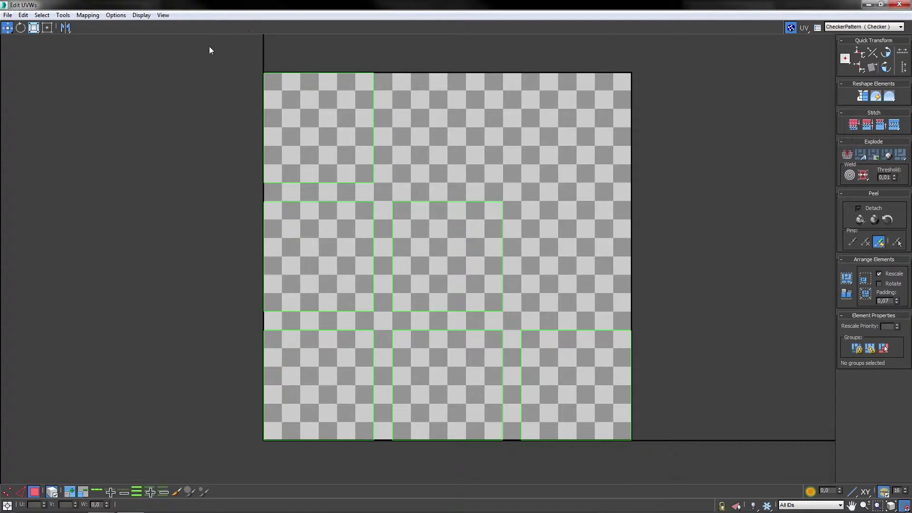
- Close the UV editor and collapse the Unwrap UVW modifier into the crate's Editable Poly
drag(674, 454, 677, 447)
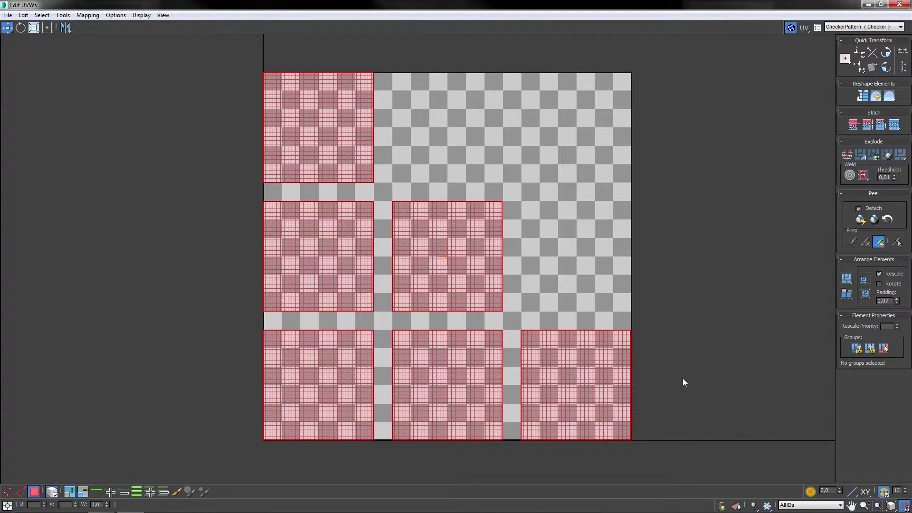
click(900, 4)
right_click(859, 164)
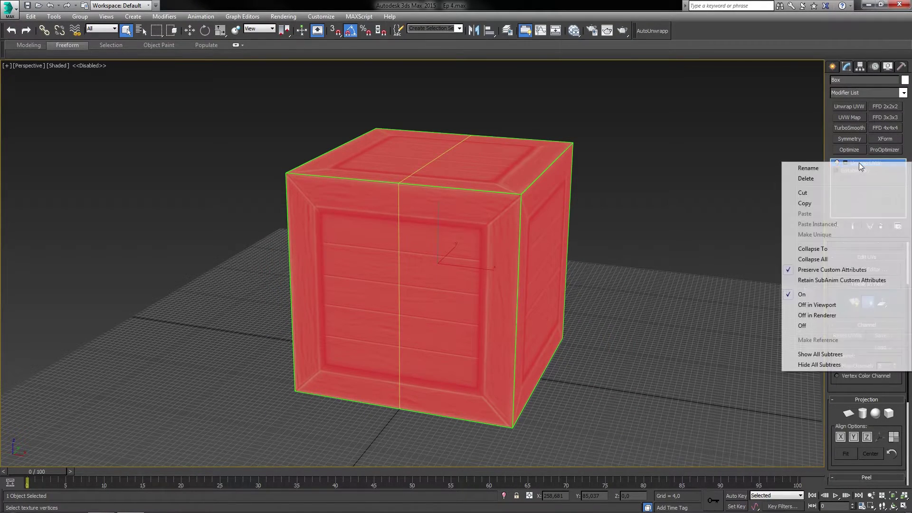
click(812, 249)
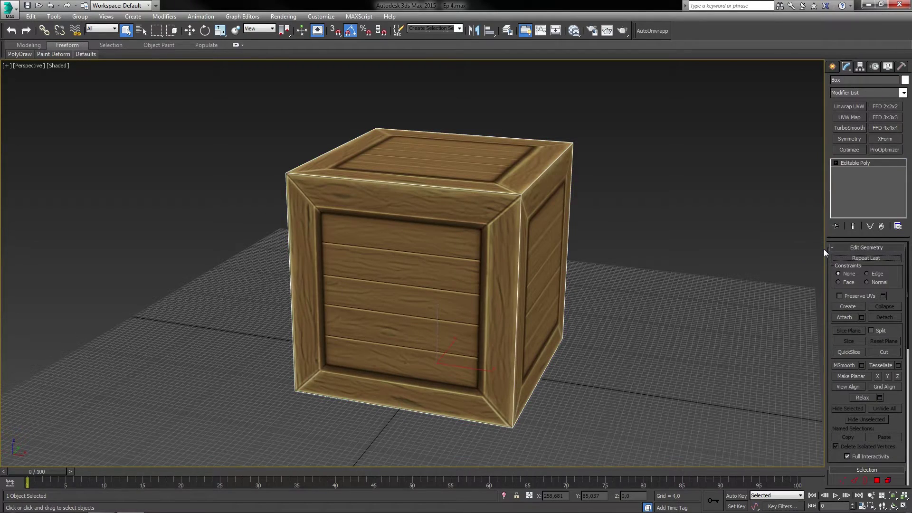
click(765, 246)
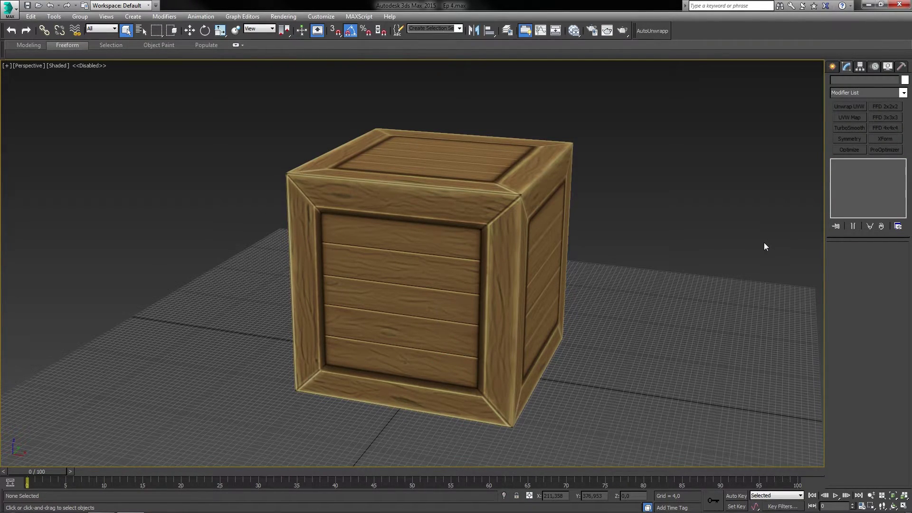